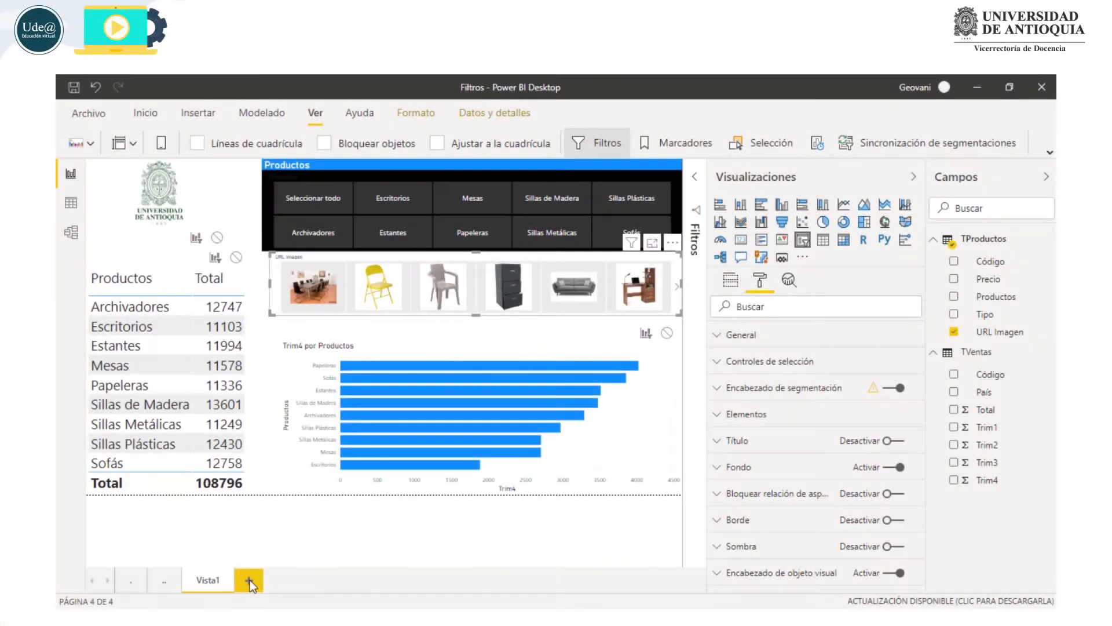
- Add a new report page named Vista2 and place an empty slicer on it
click(249, 580)
double_click(250, 579)
text(Vist)
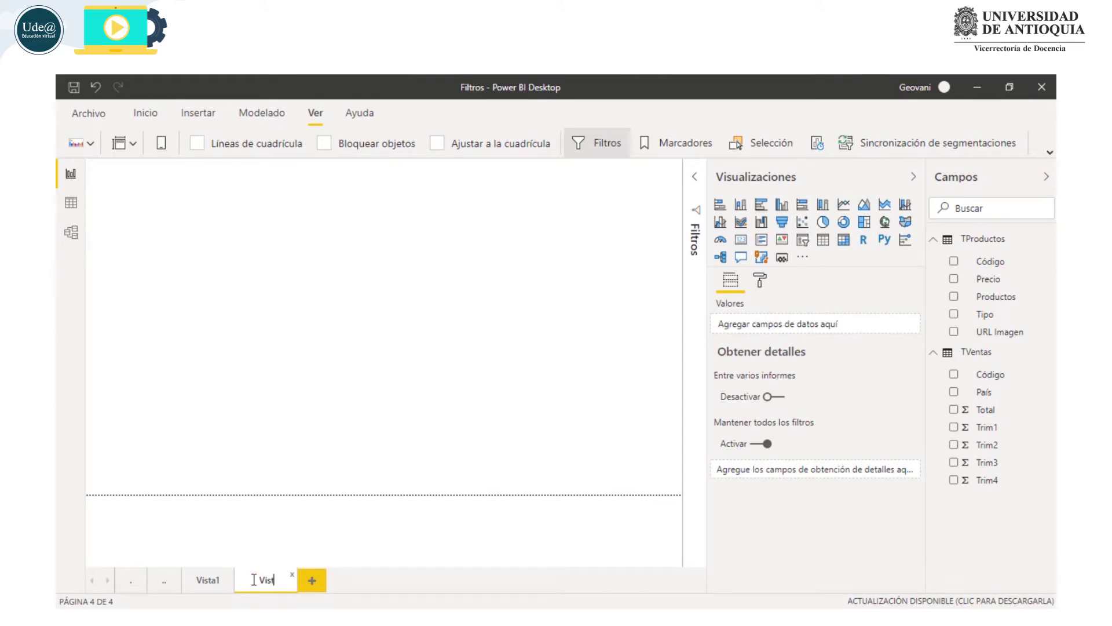
text(a2)
key(Return)
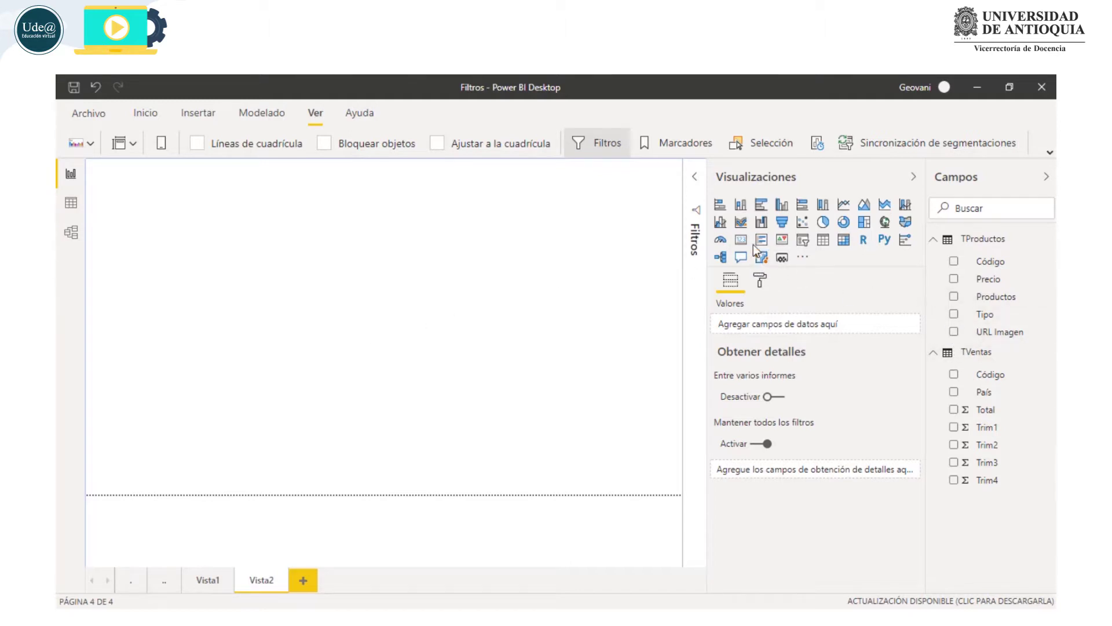
click(802, 239)
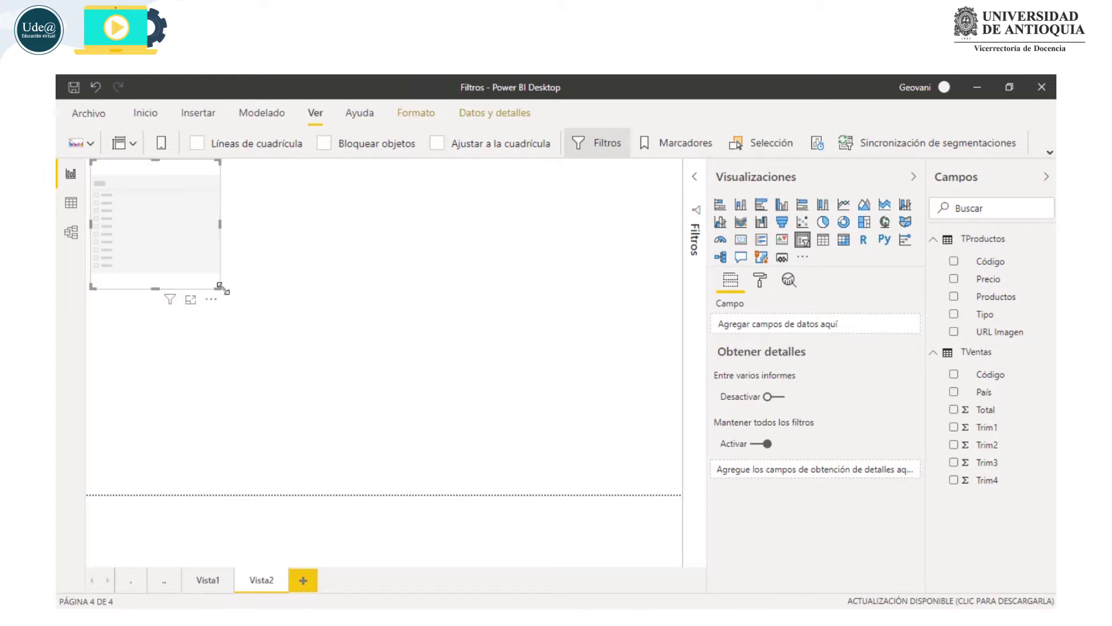
- Enlarge the slicer and set its field to Productos
drag(218, 288, 329, 436)
mouse_move(984, 314)
click(954, 297)
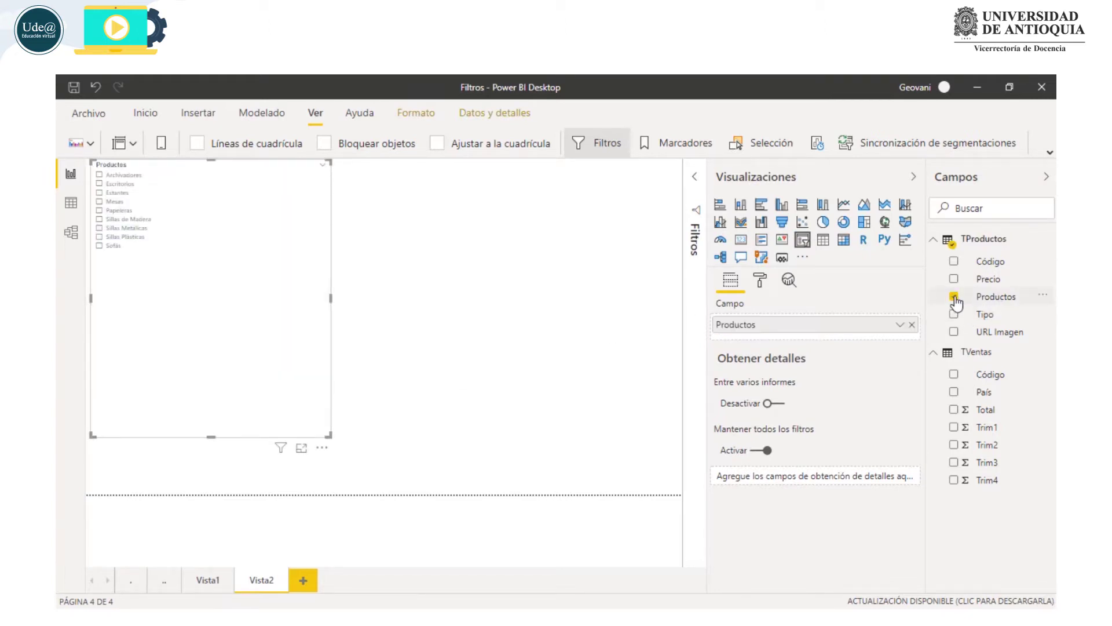
click(498, 291)
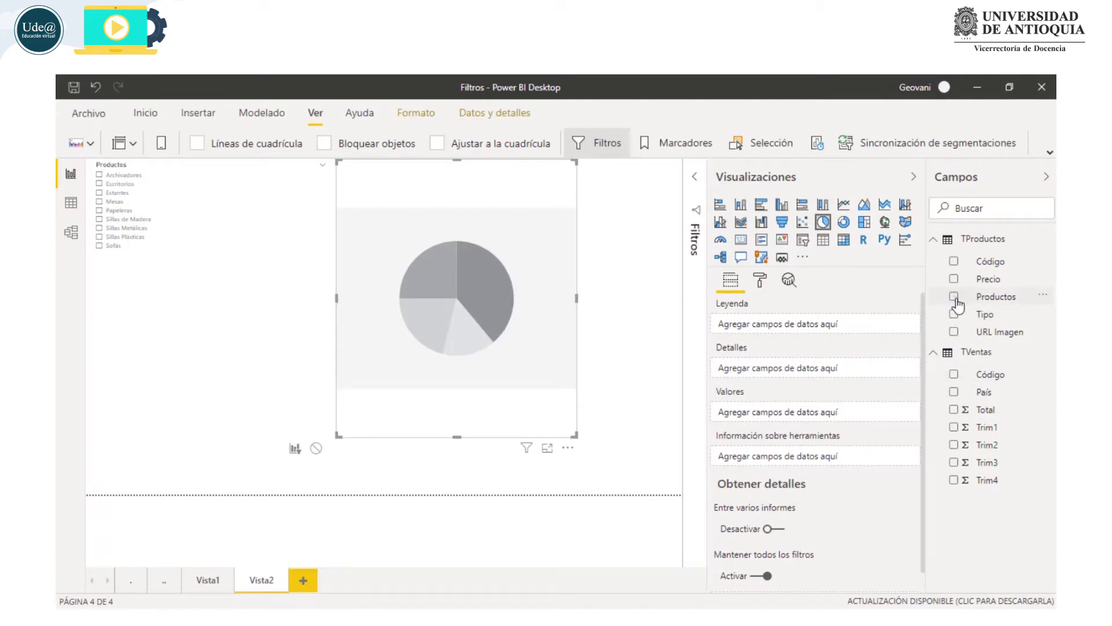
- Add a pie chart with Productos as the legend and Total as the values
click(954, 297)
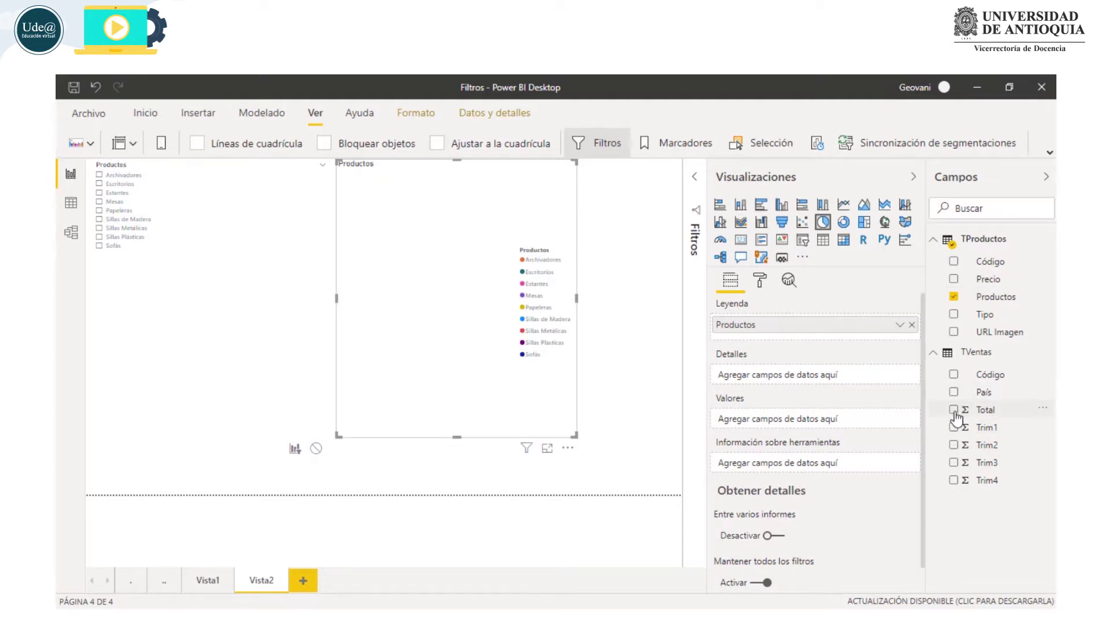
click(954, 409)
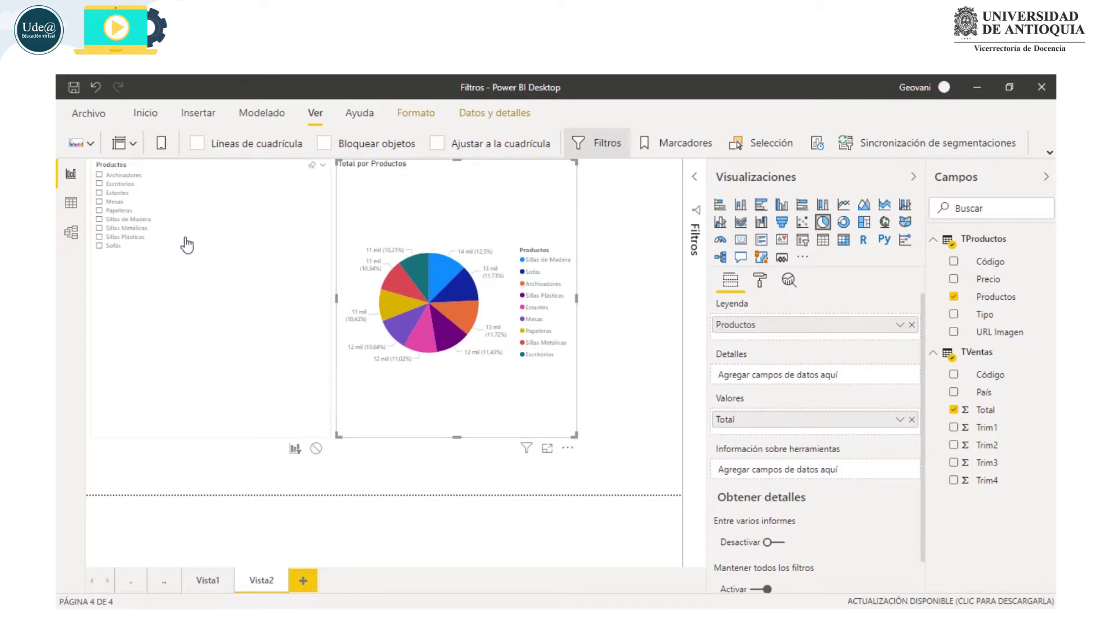
click(261, 318)
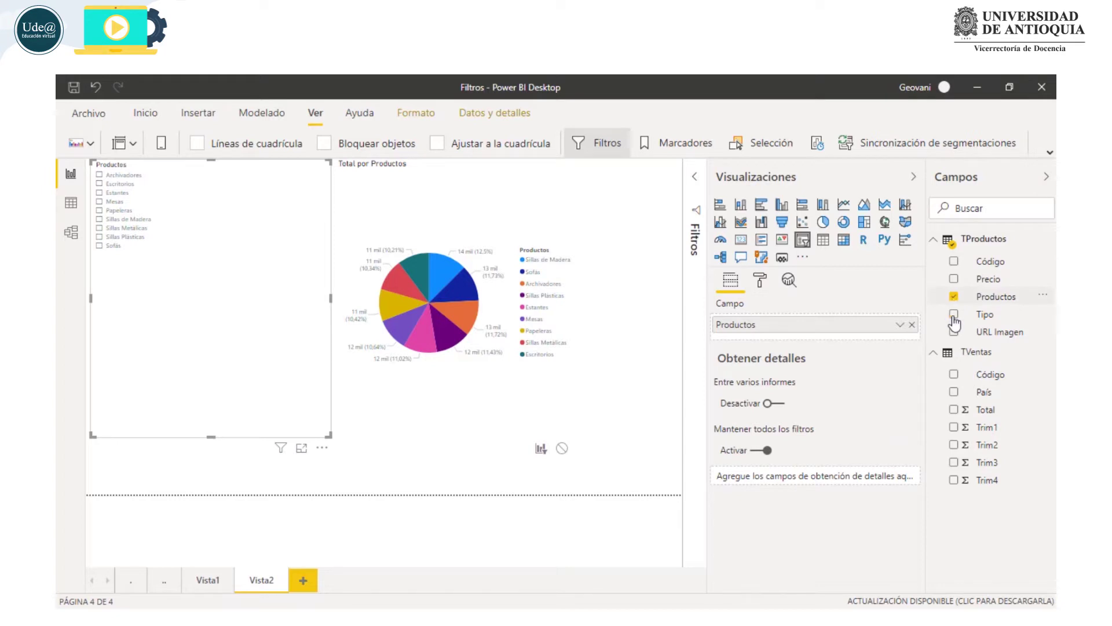
- Switch the slicer field from Productos to País and set its item text size to 20
click(953, 296)
click(953, 392)
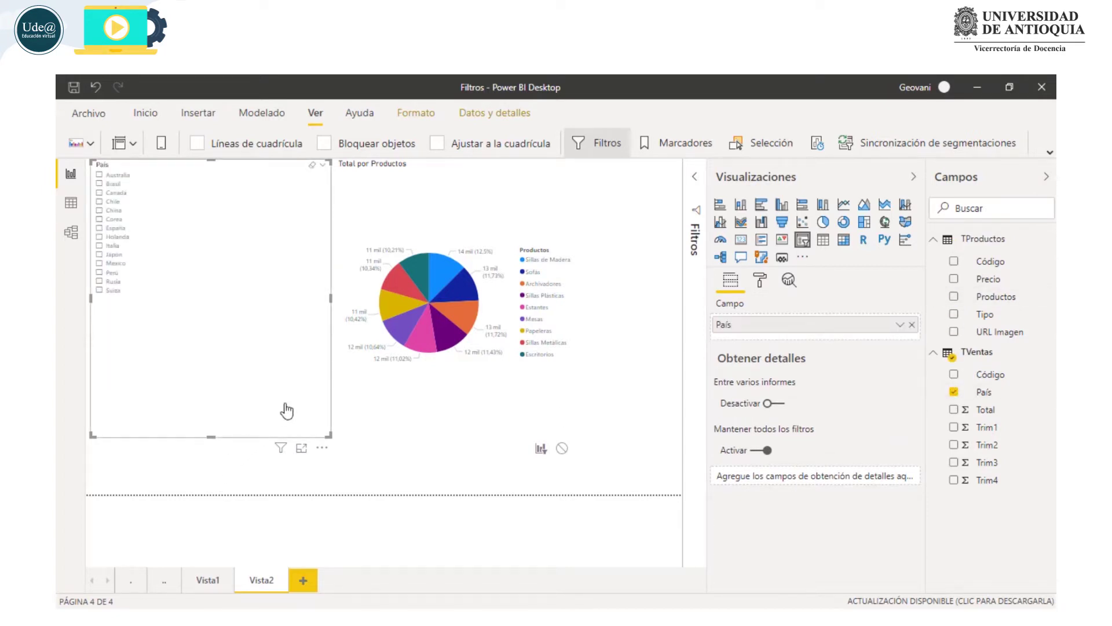
click(760, 283)
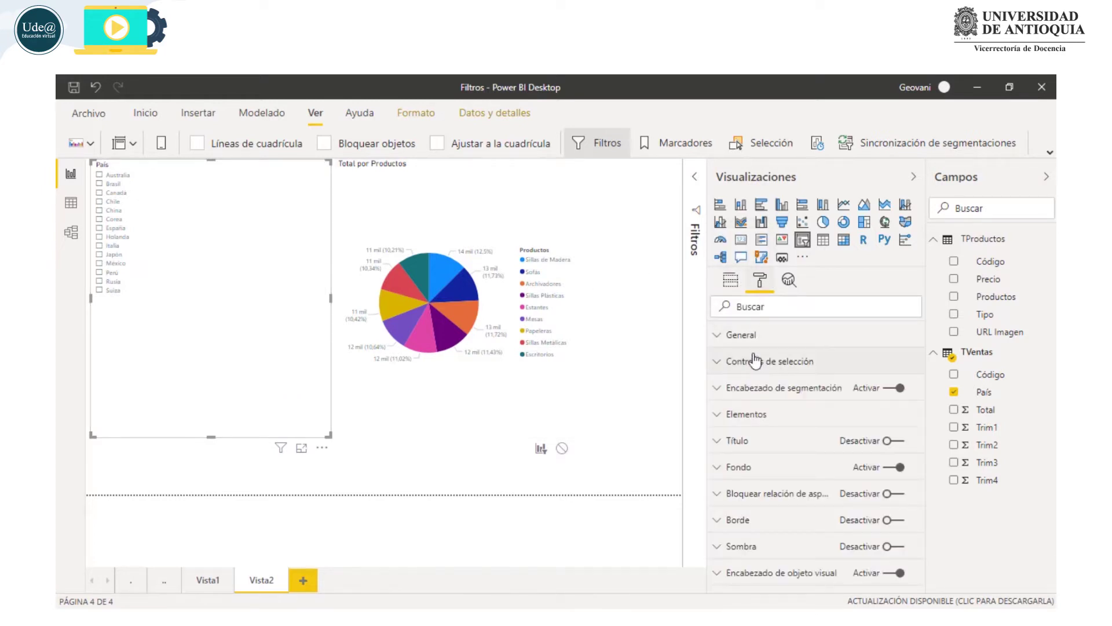
click(753, 413)
scroll(759, 443, down, 3)
scroll(759, 452, down, 2)
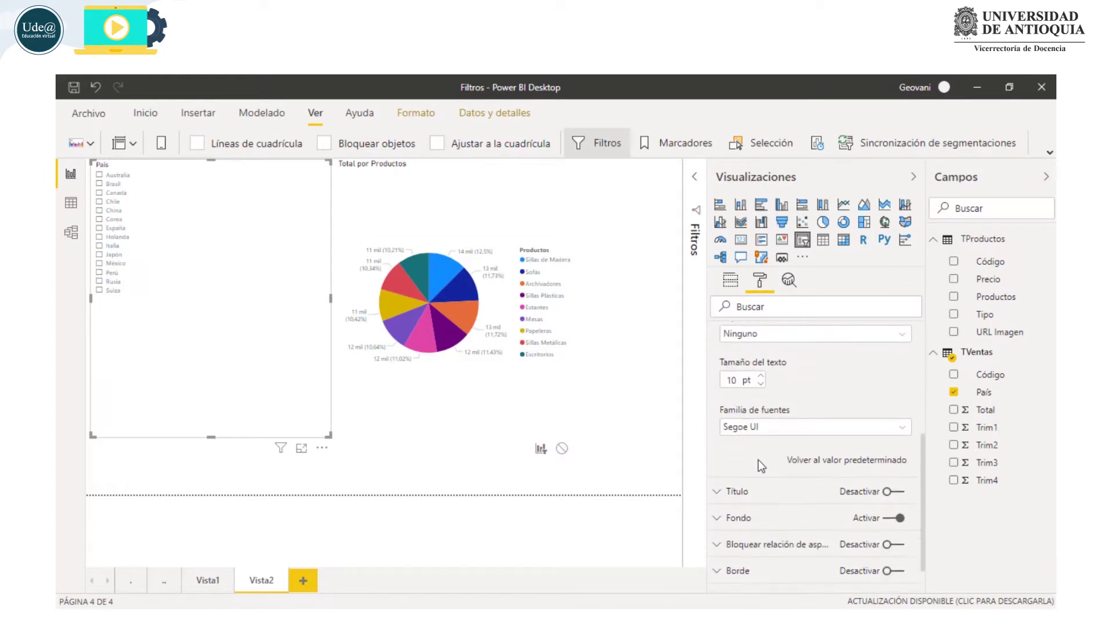
double_click(741, 378)
text(20)
key(Return)
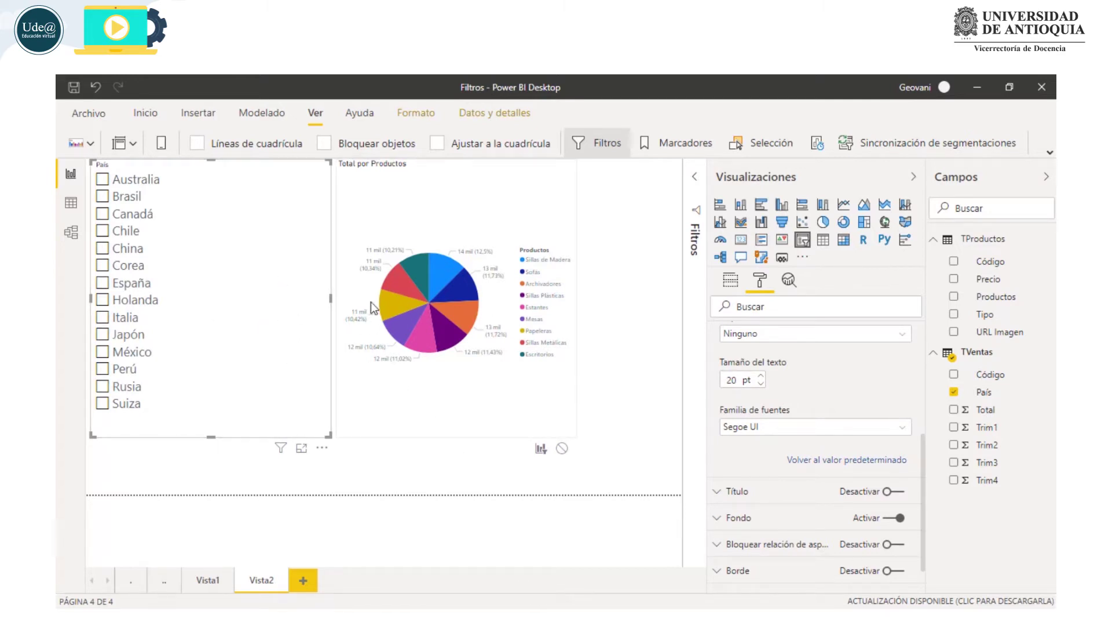
mouse_move(207, 579)
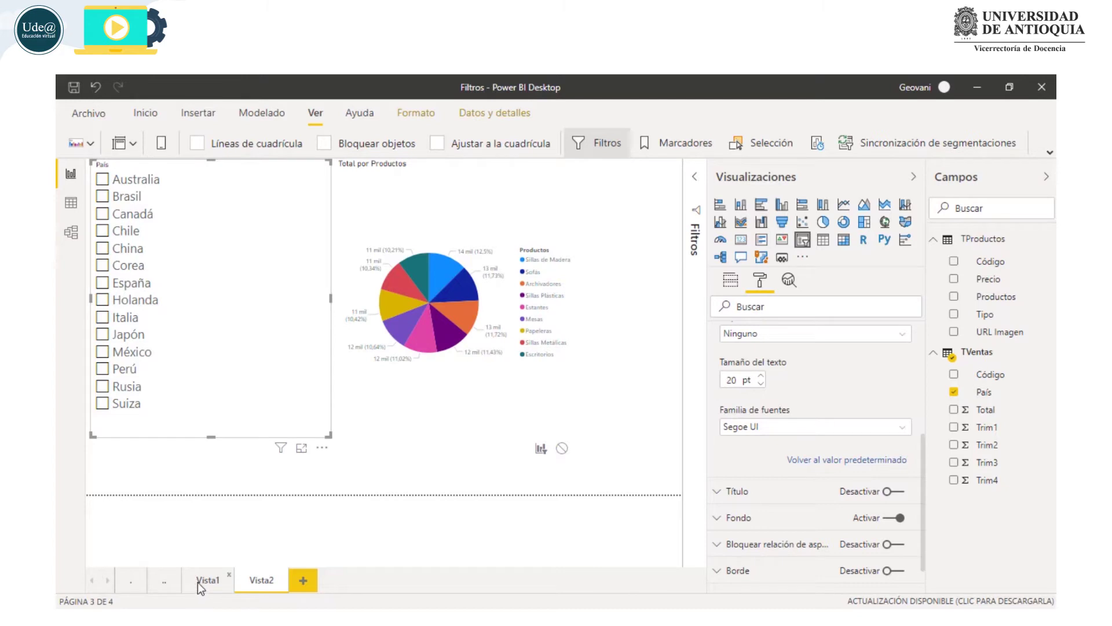
click(197, 582)
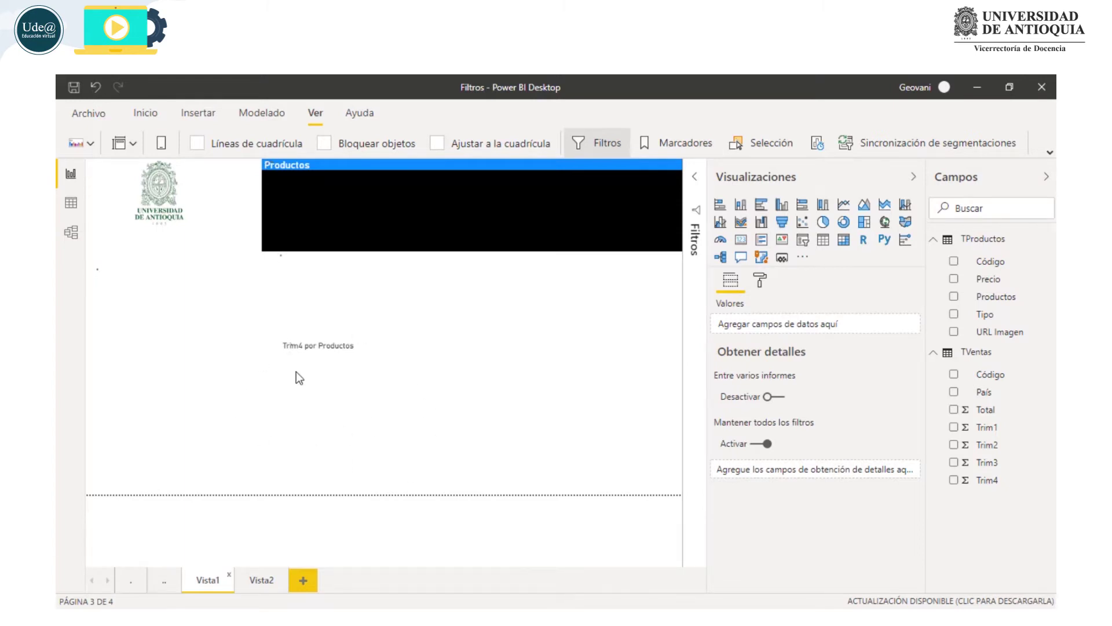
- On Vista2, tick Perú in the País slicer so the pie shows four products
click(260, 581)
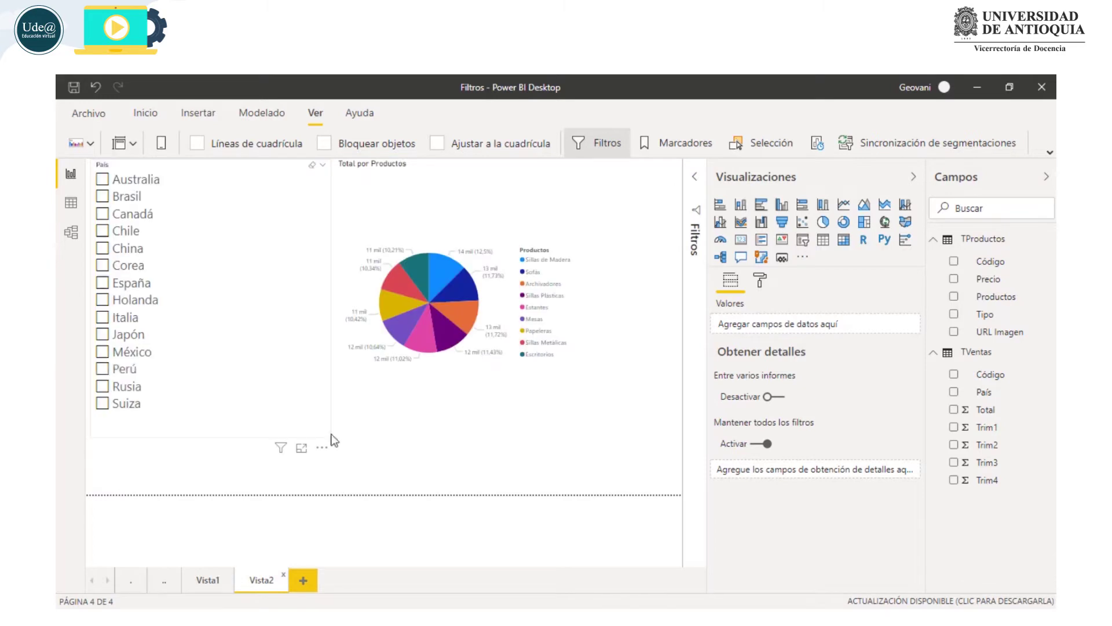
click(221, 371)
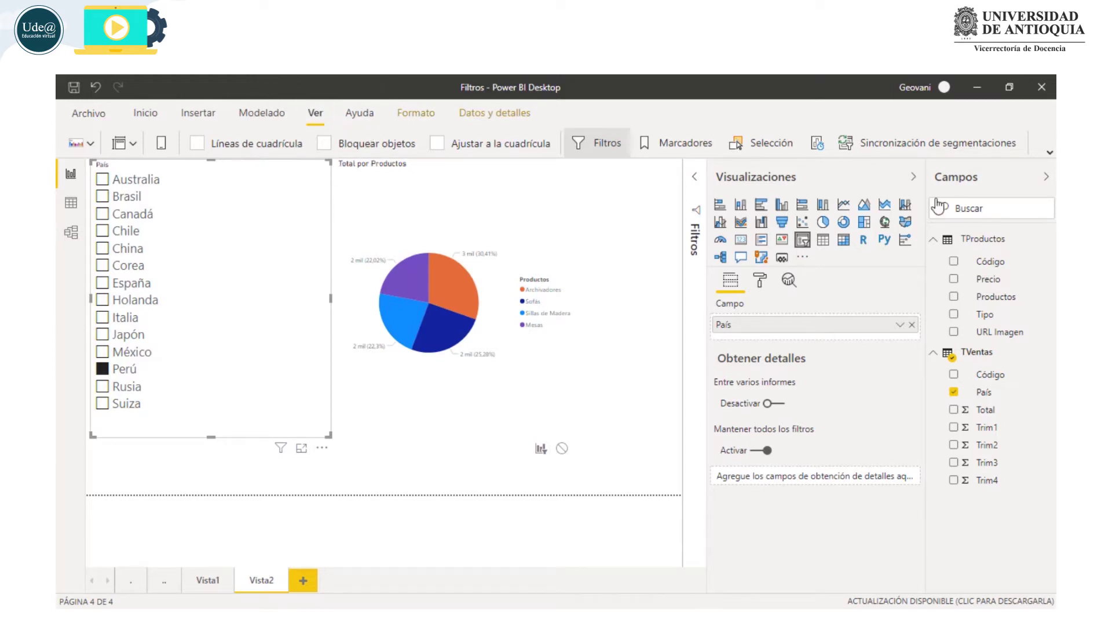
click(900, 146)
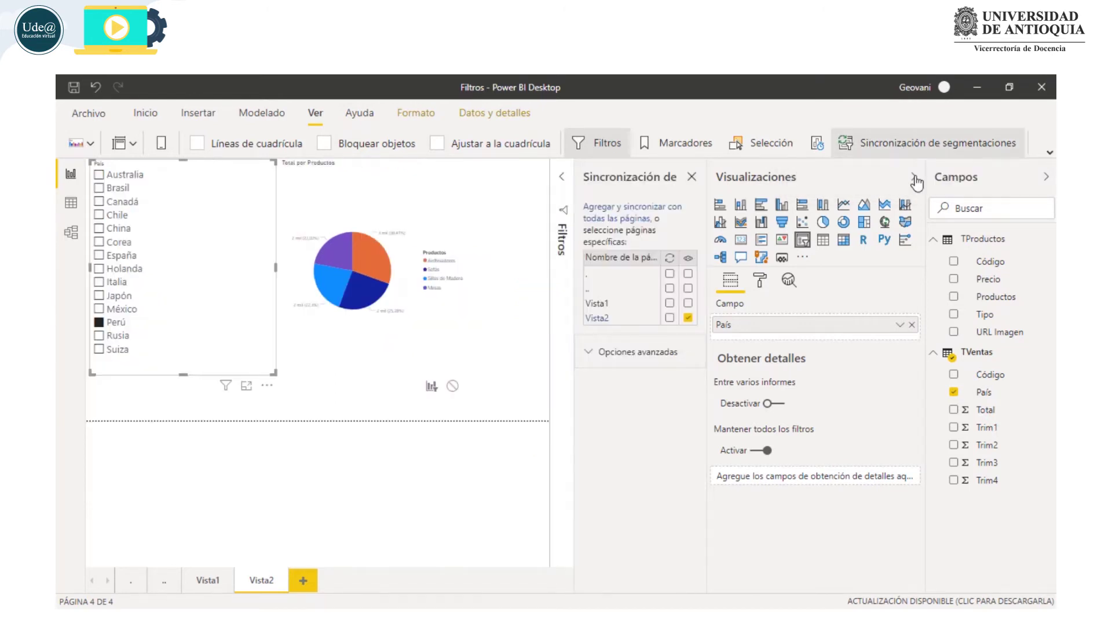
- Sync the País slicer across Vista1 and Vista2, then untick Perú to restore nine products
click(914, 178)
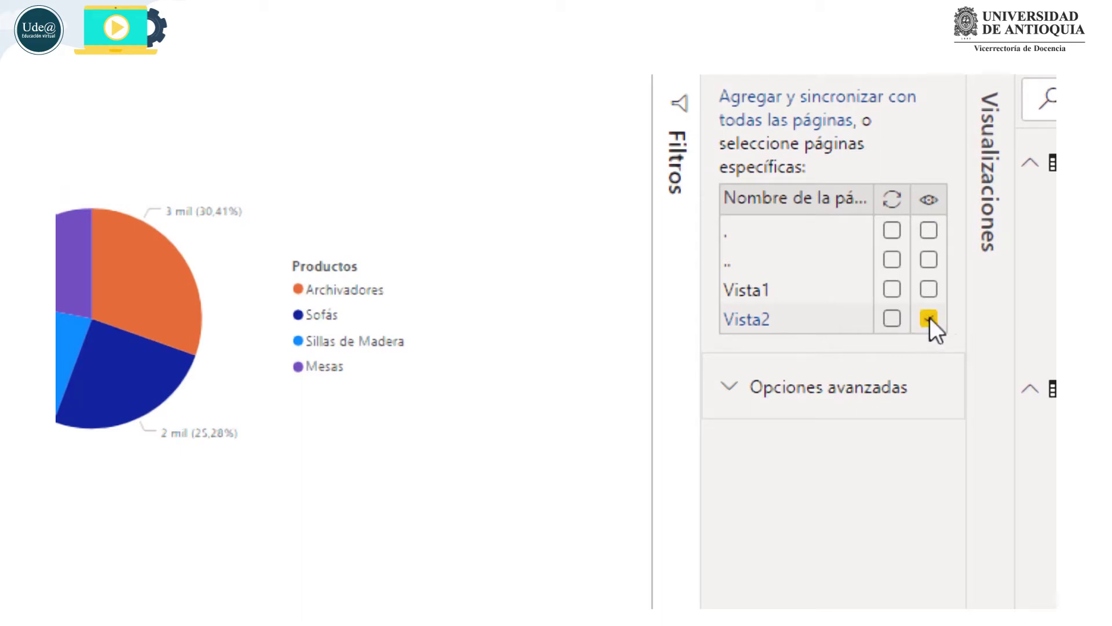
click(892, 290)
click(895, 321)
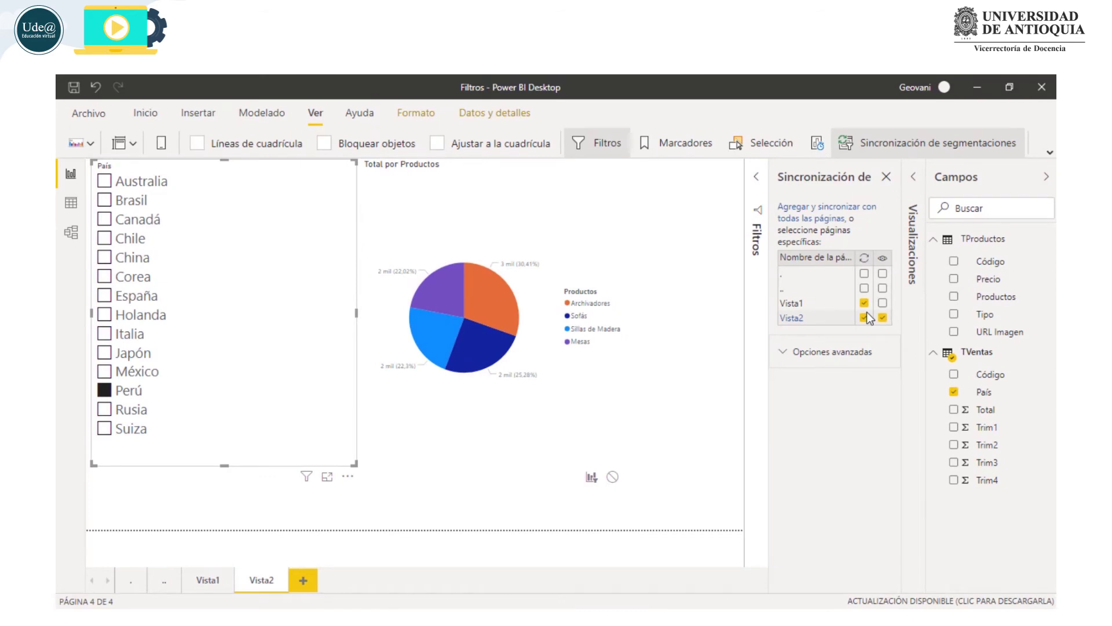
click(105, 391)
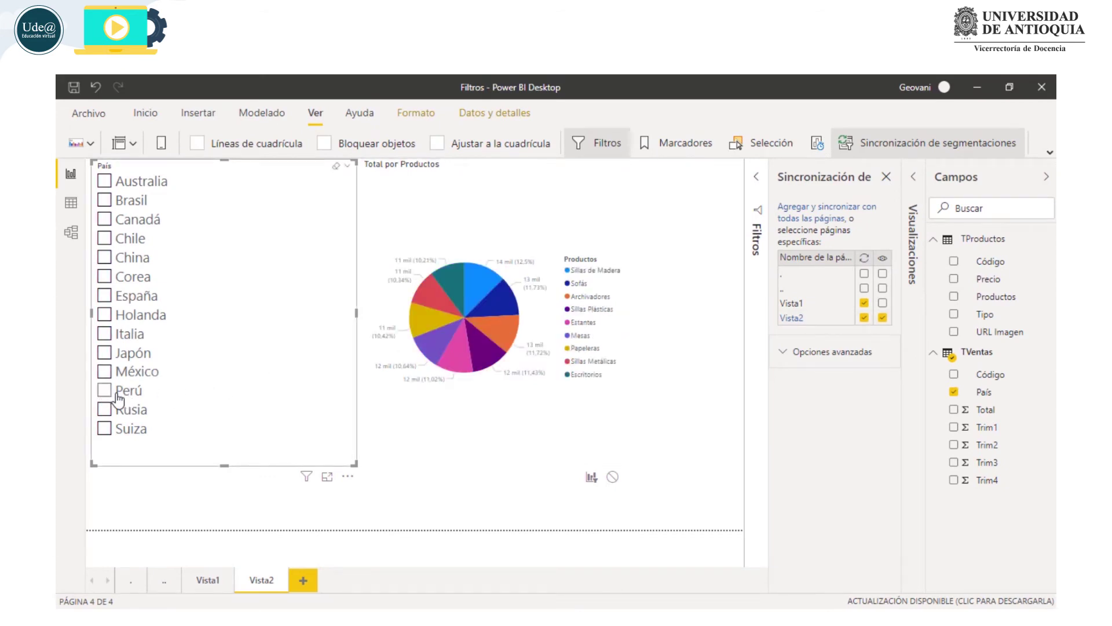
- Tick Italia and check Vista1's product table, highlighting the Estantes row
mouse_move(104, 315)
click(105, 335)
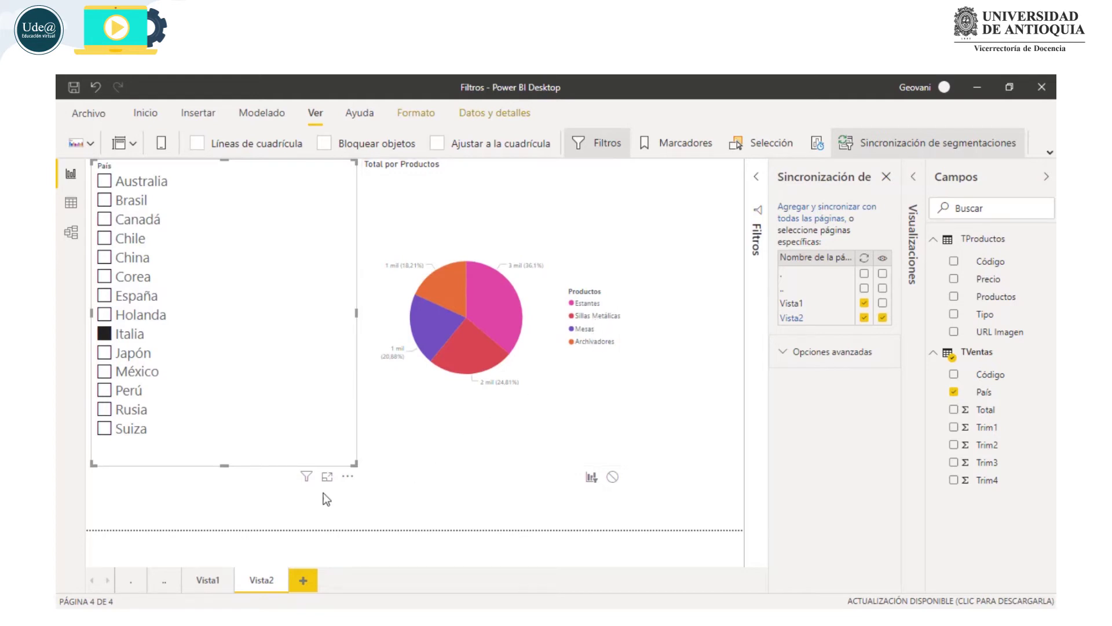
click(206, 581)
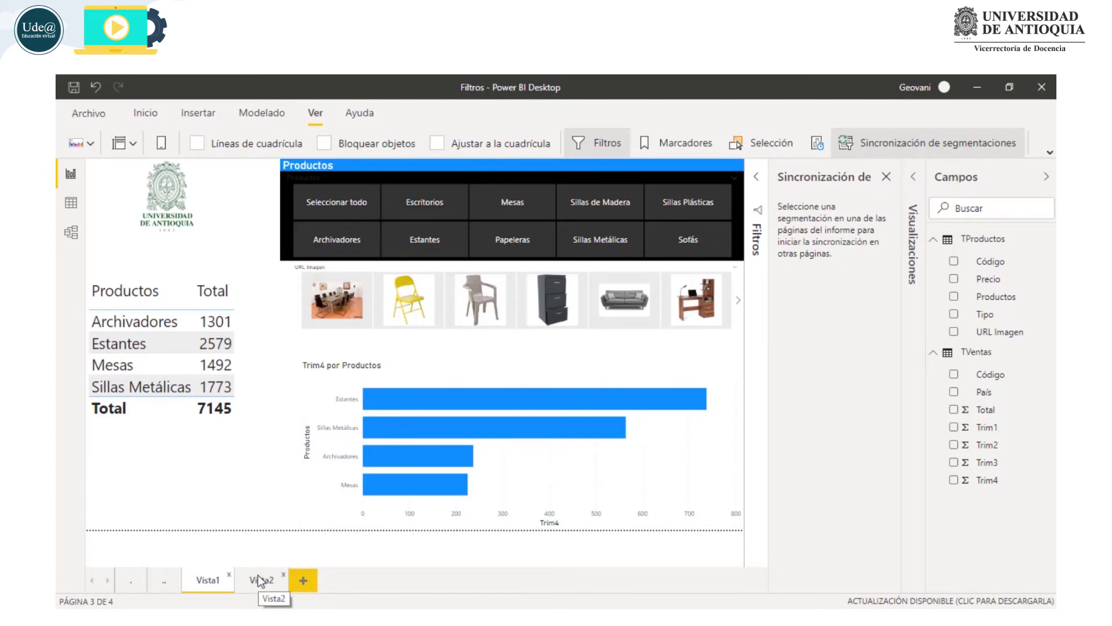
click(145, 345)
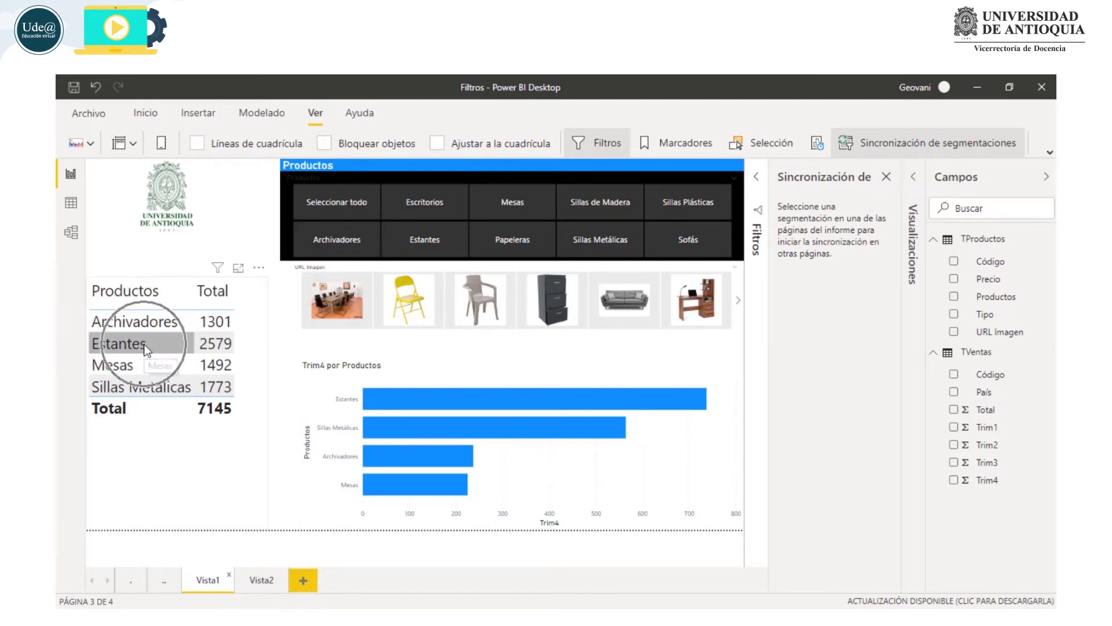
- Return to Vista2, select the País slicer and untick Italia
click(261, 581)
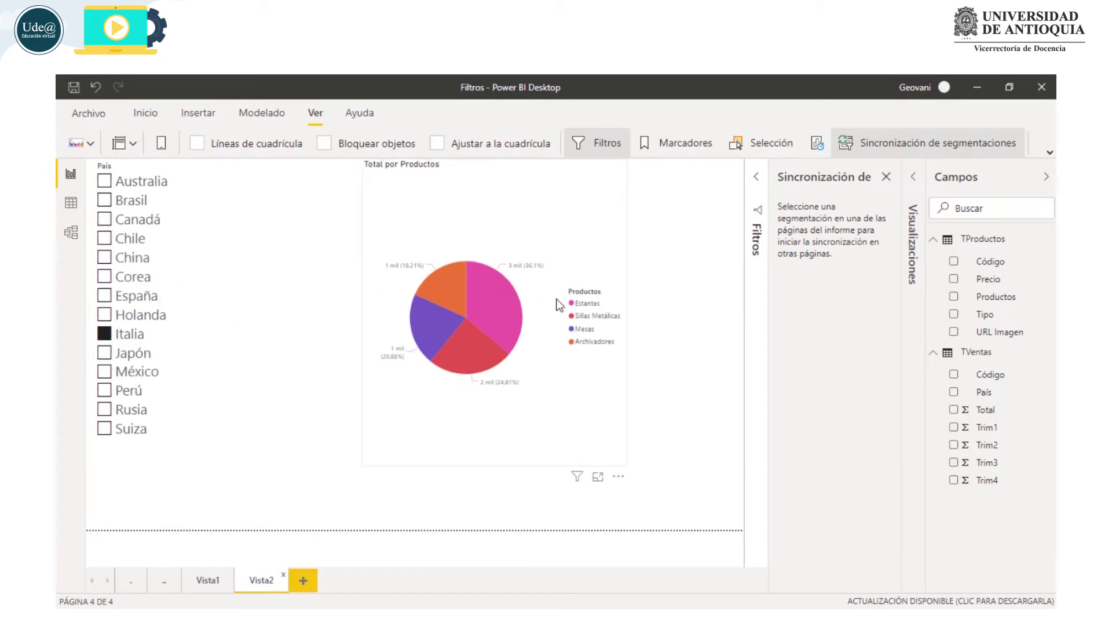
click(110, 338)
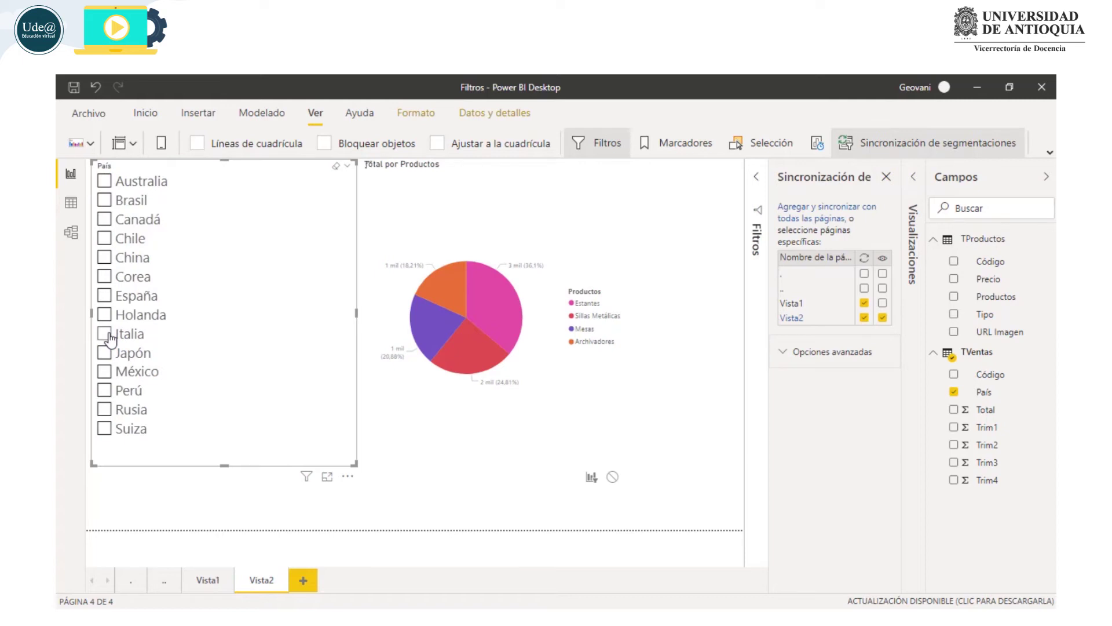
click(110, 336)
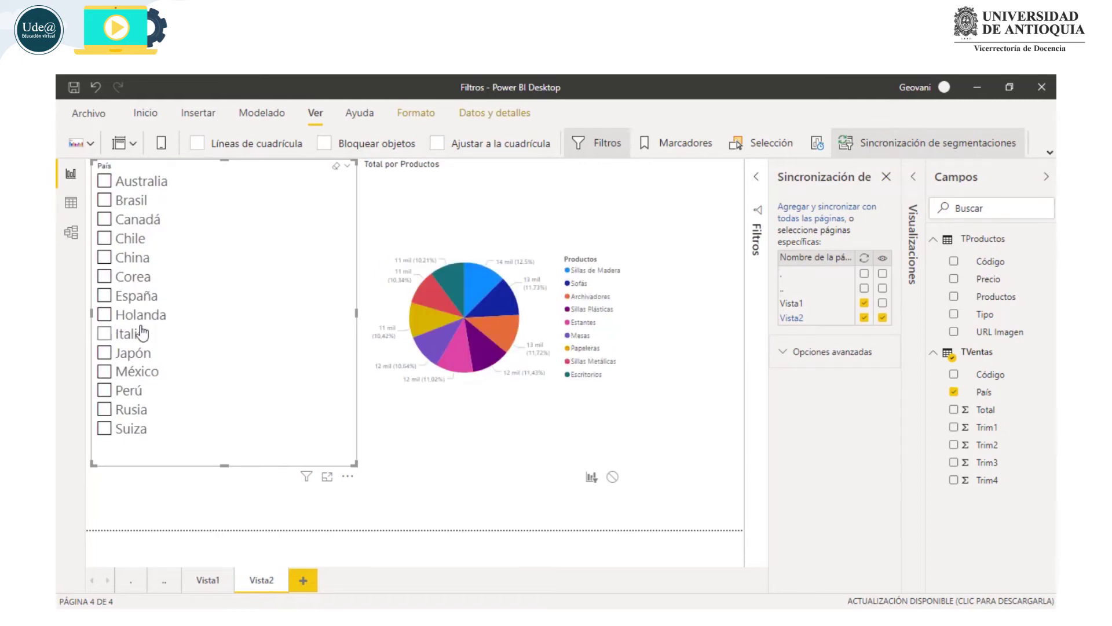
mouse_move(207, 579)
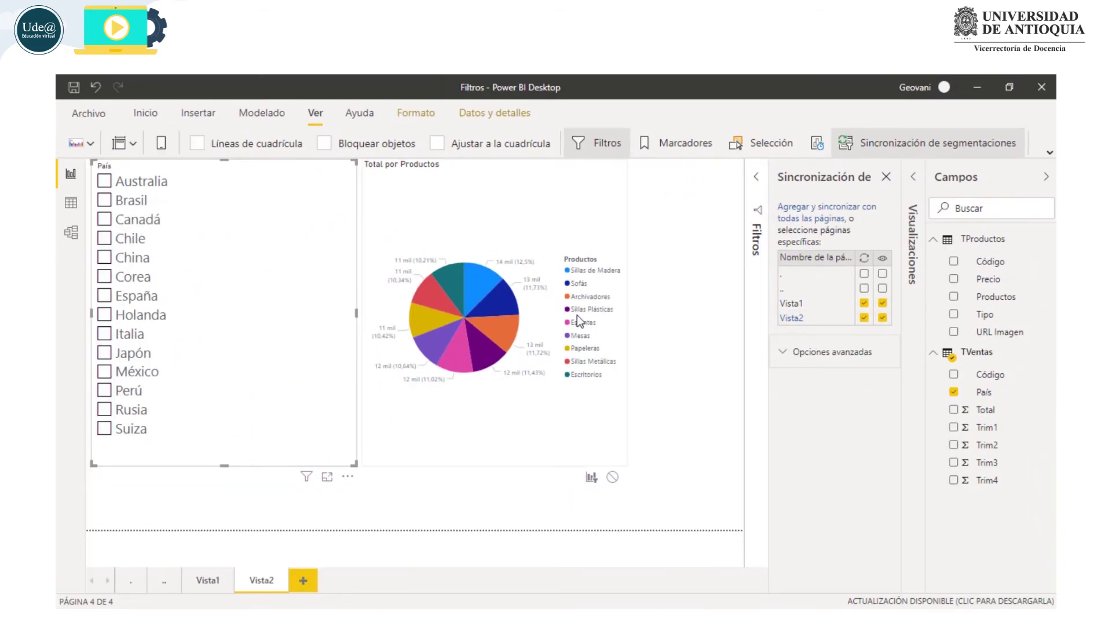
- Switch to the Vista1 page, where the País slicer is now visible
click(204, 581)
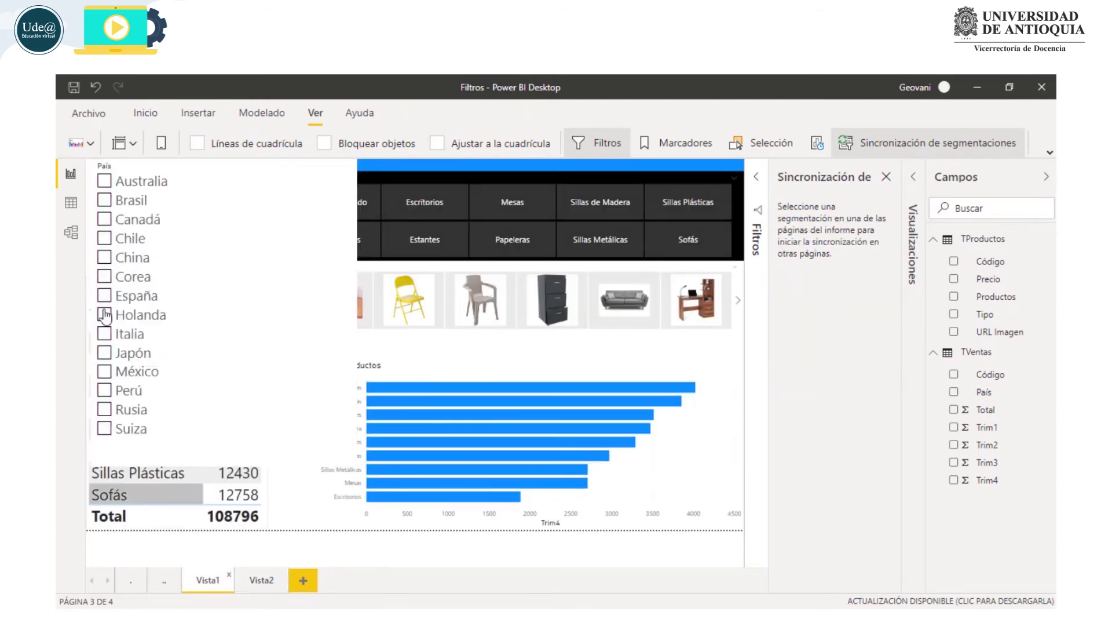
mouse_move(224, 181)
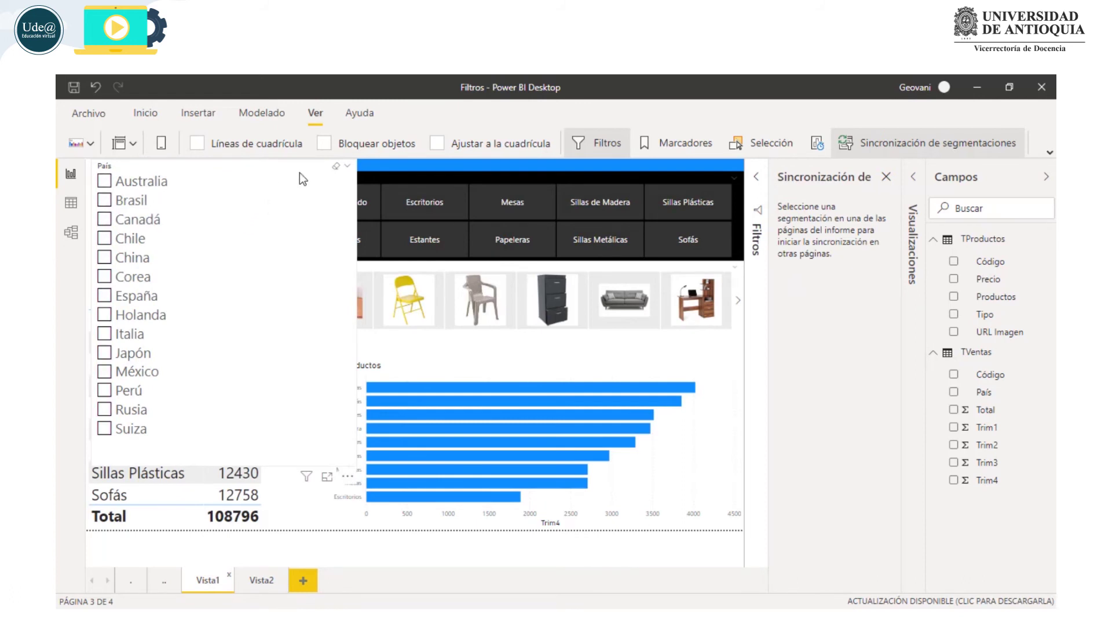
- Turn Vista1's País slicer into a compact one-row dropdown and move the university logo below it
click(347, 168)
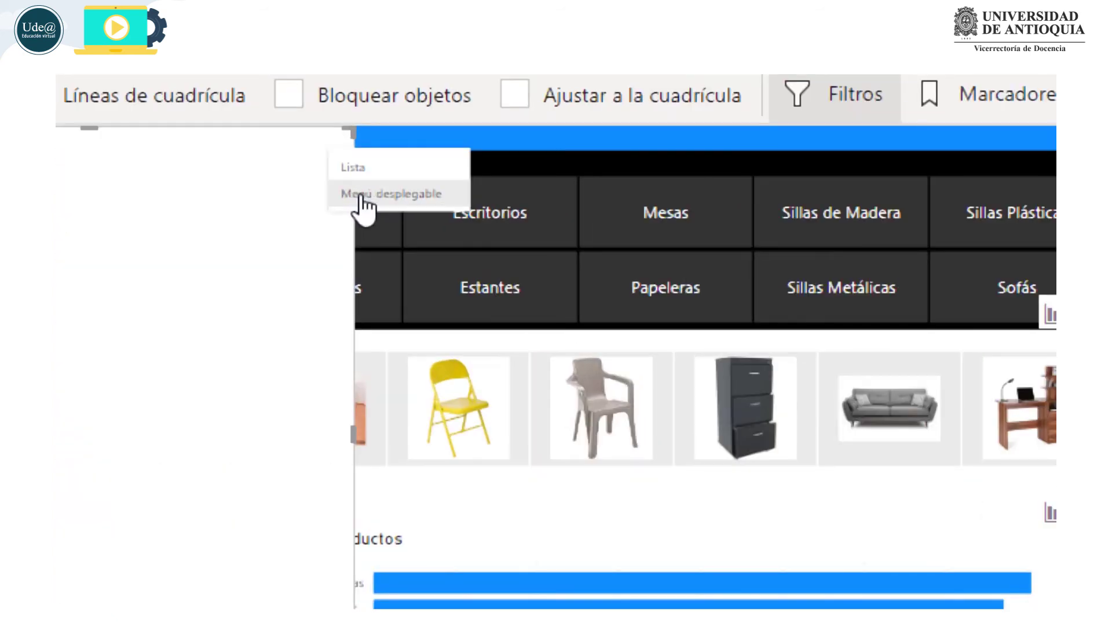
click(360, 197)
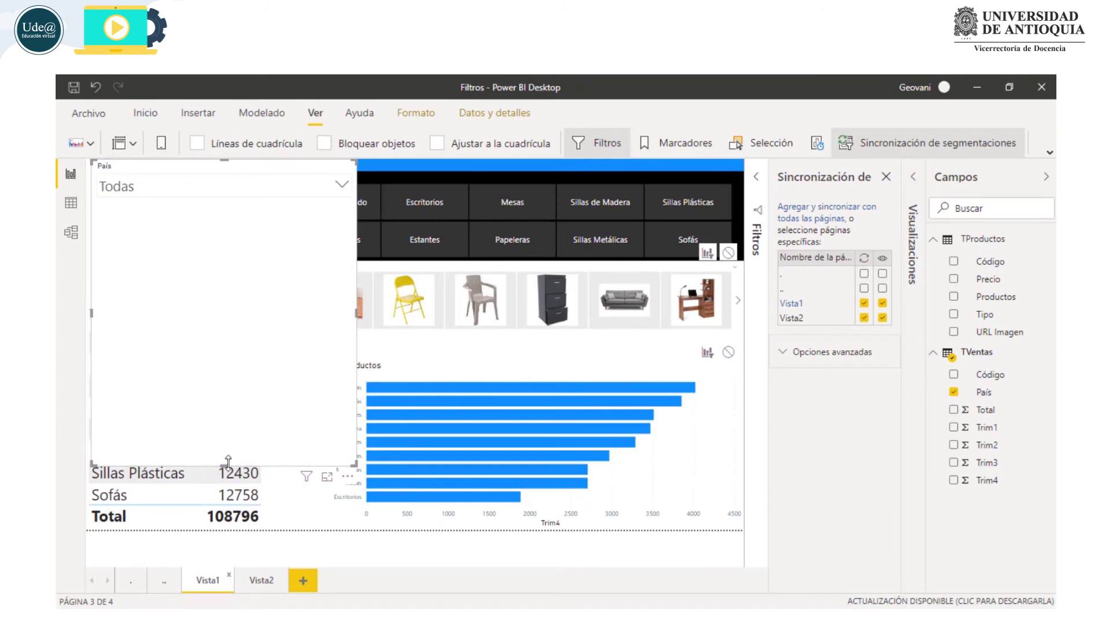
drag(224, 465, 233, 209)
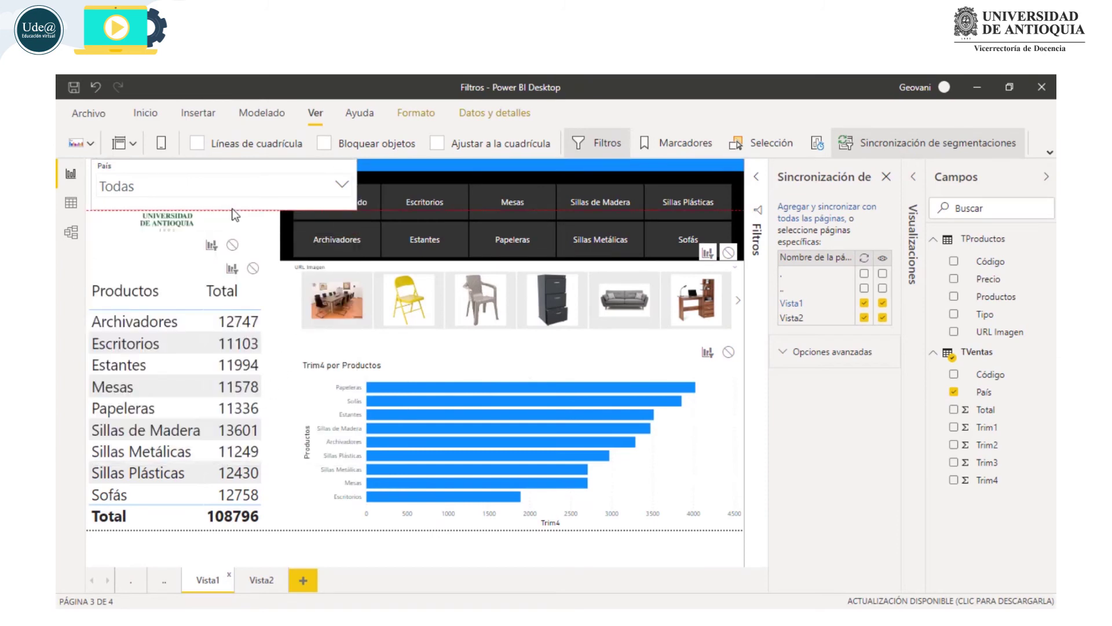
drag(308, 182, 250, 182)
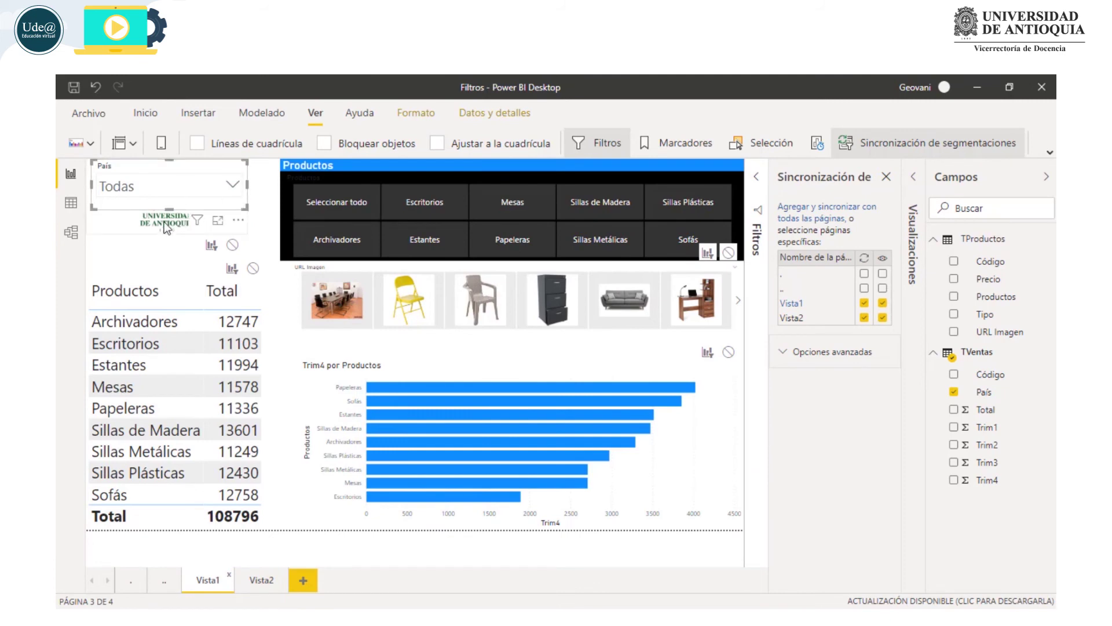
drag(166, 250, 167, 264)
mouse_move(221, 178)
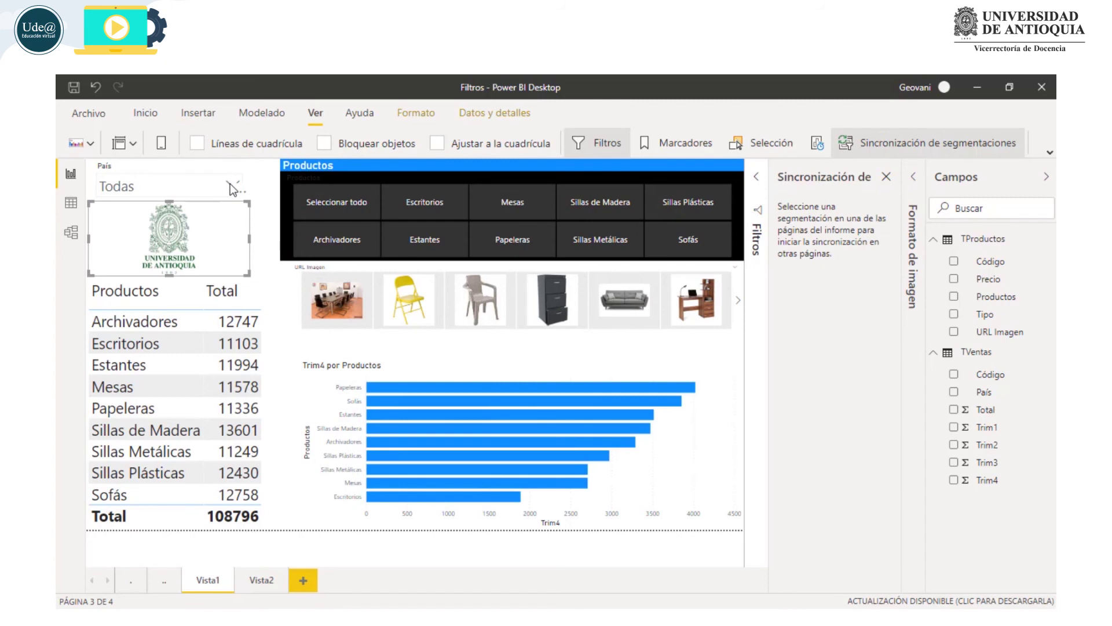
- Choose Corea in Vista1's País dropdown so the table totals 9058
click(231, 183)
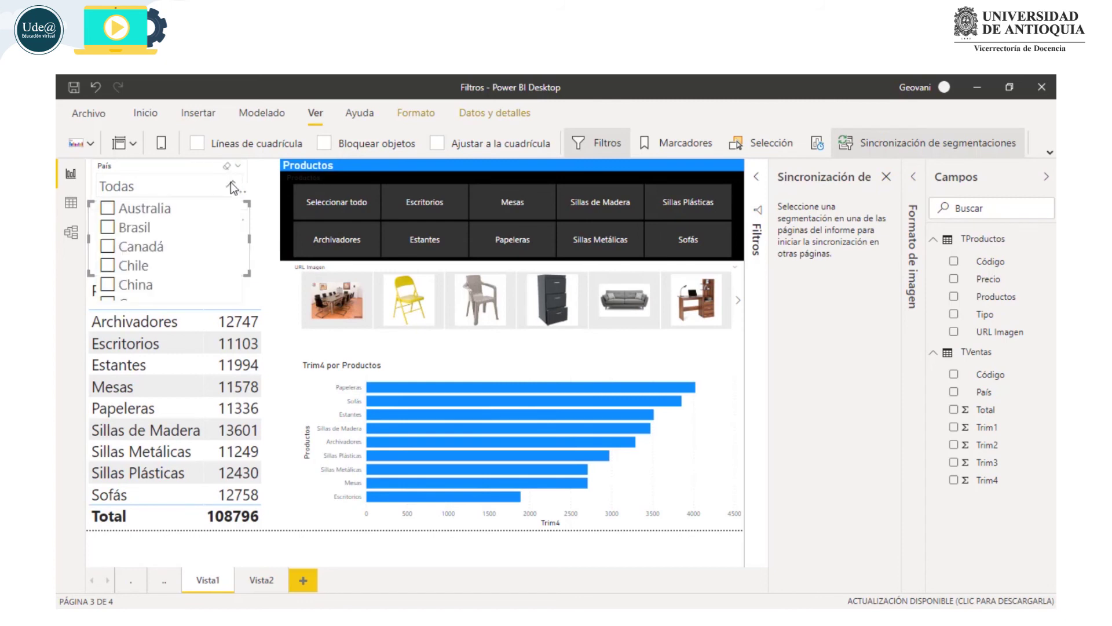
scroll(109, 251, down, 1)
scroll(109, 250, down, 2)
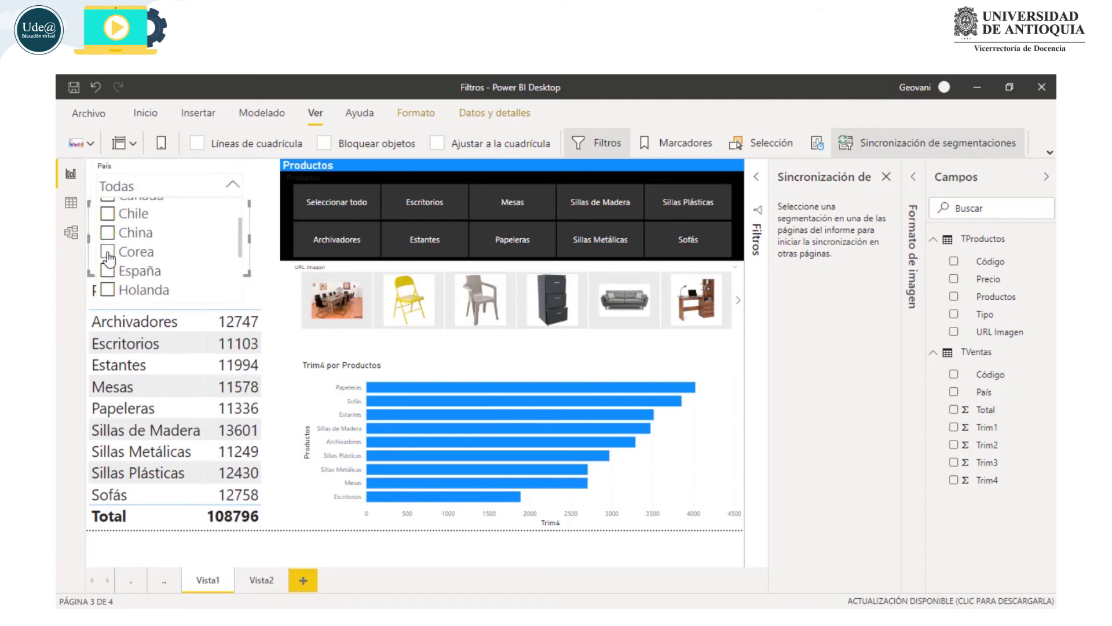
click(108, 252)
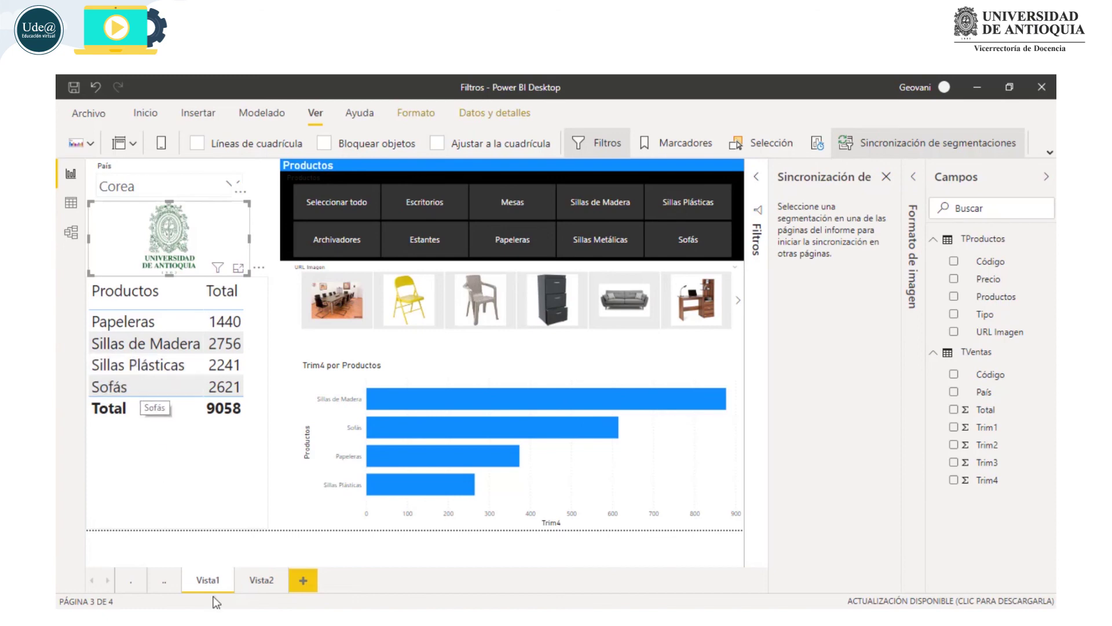
click(255, 581)
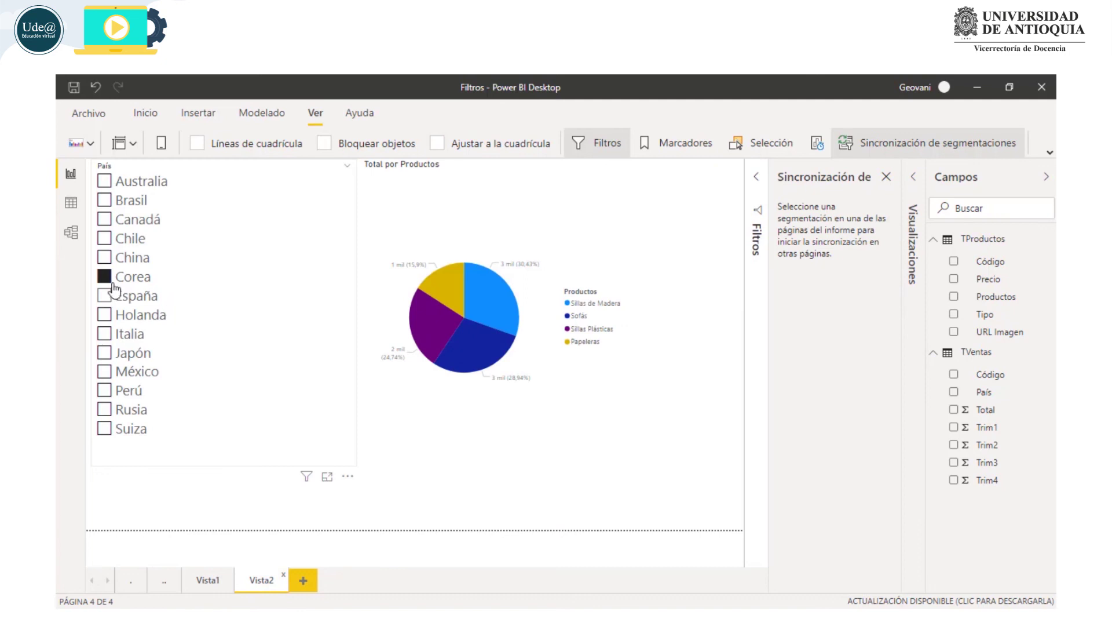
- Select Corea in Vista2's País slicer, then go back to Vista1
click(112, 283)
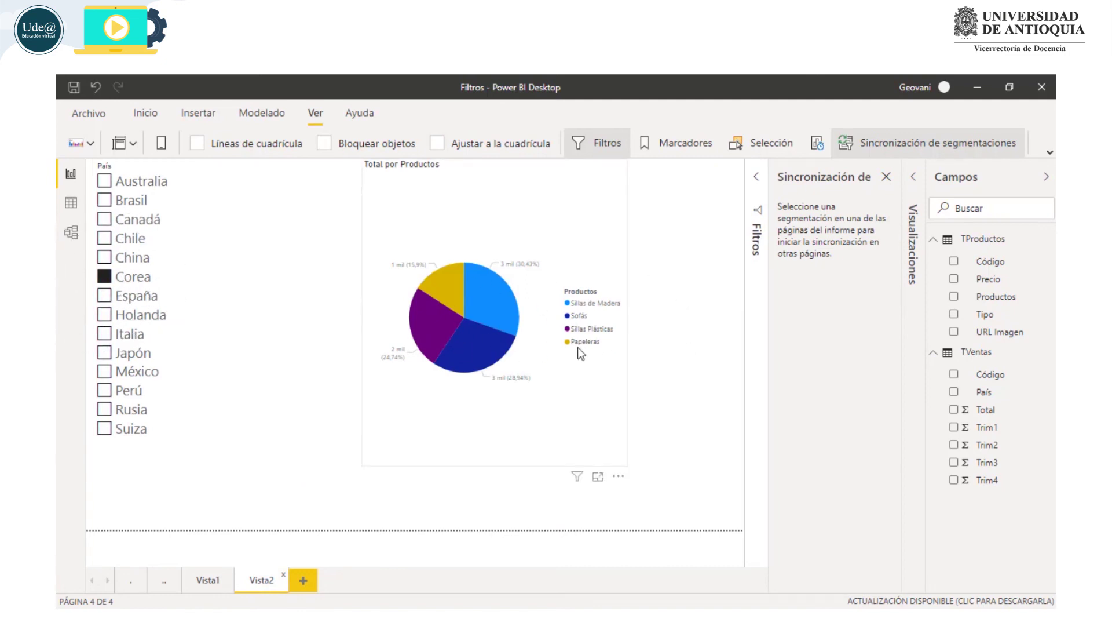
click(203, 580)
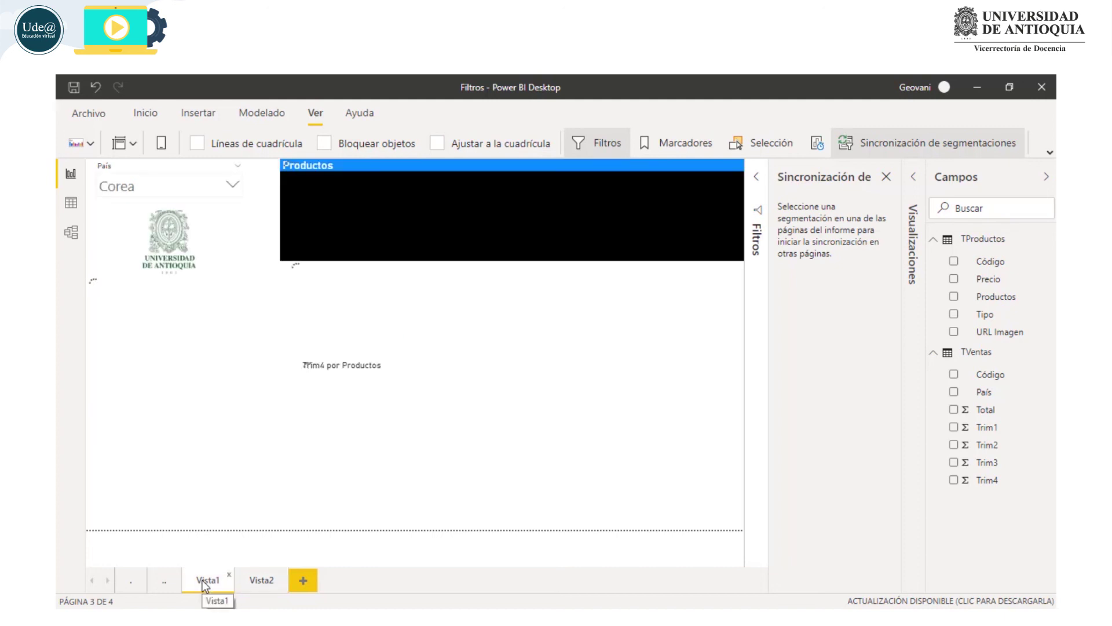